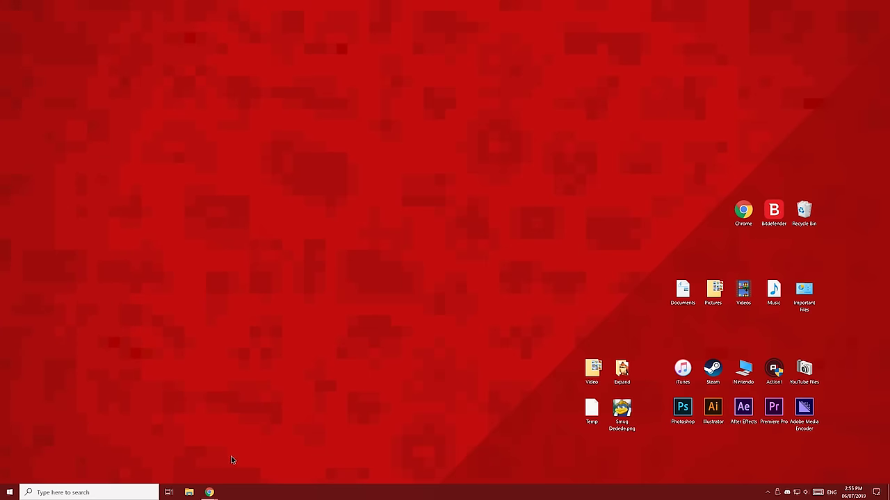
# - Open 3ds.console.guide in Chrome and scroll down the tutorials page
pyautogui.click(209, 492)
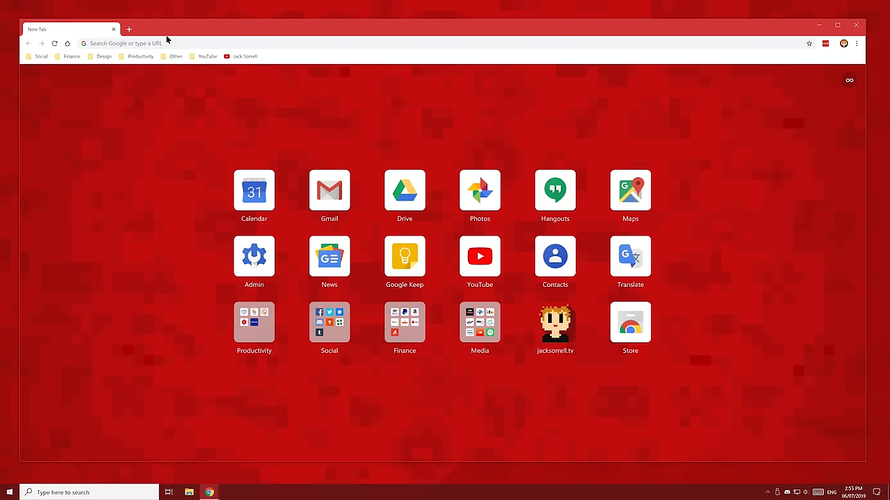
pyautogui.click(167, 42)
pyautogui.write('3ds.')
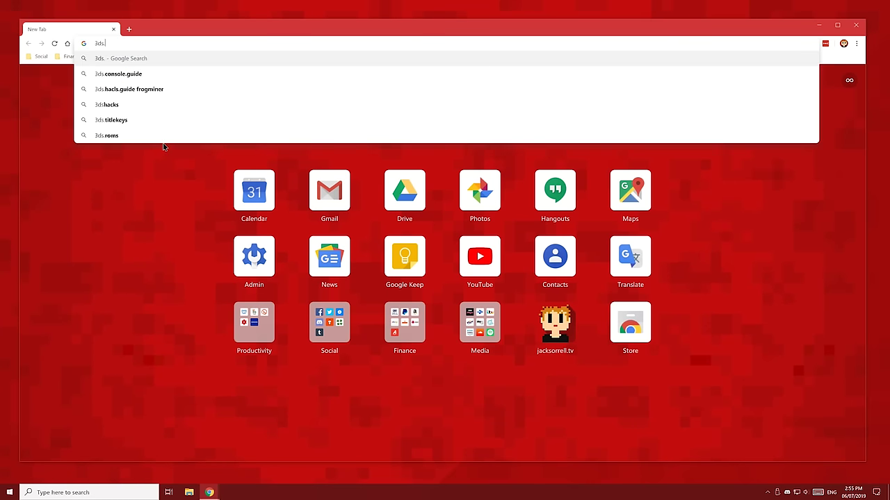
pyautogui.write('console.guid')
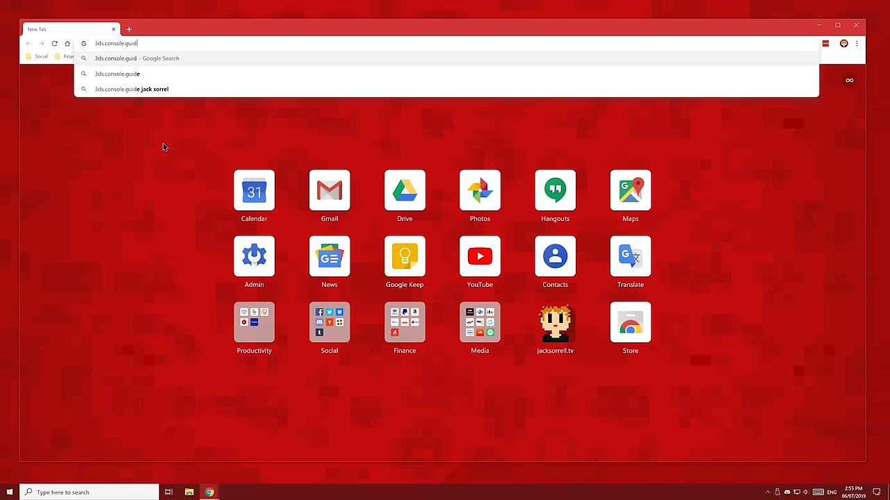
pyautogui.write('e')
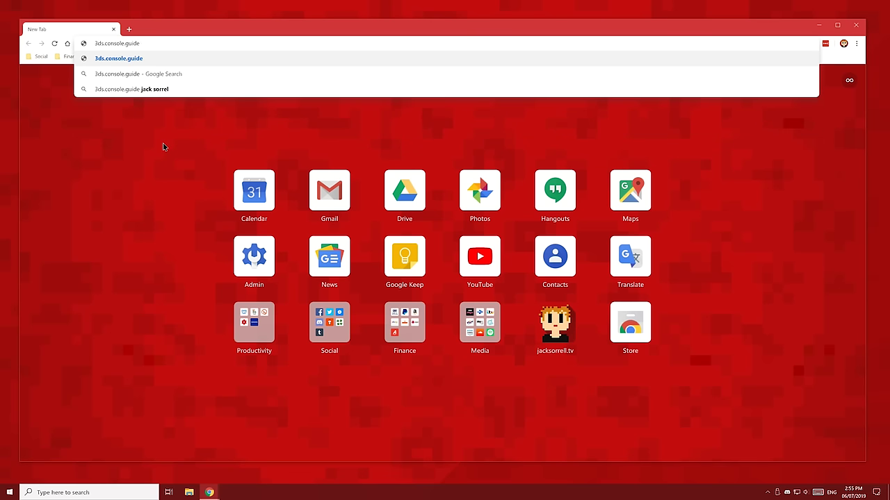
pyautogui.press('Return')
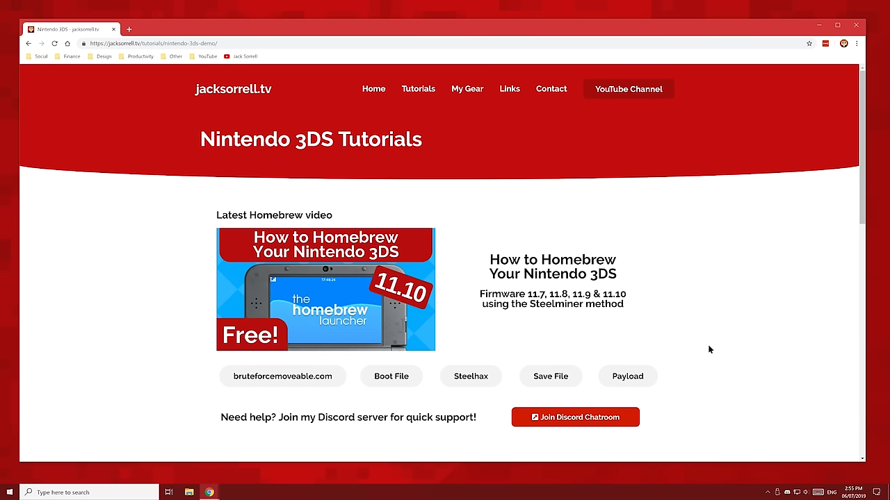
pyautogui.scroll(-5, 709, 349)
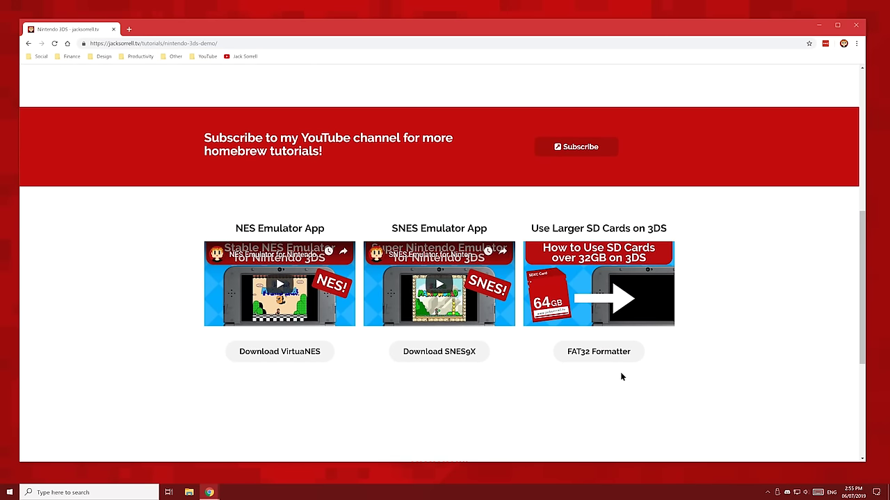
# - Download the FAT32 Formatter guiformat.exe and save it to the Desktop
pyautogui.click(606, 351)
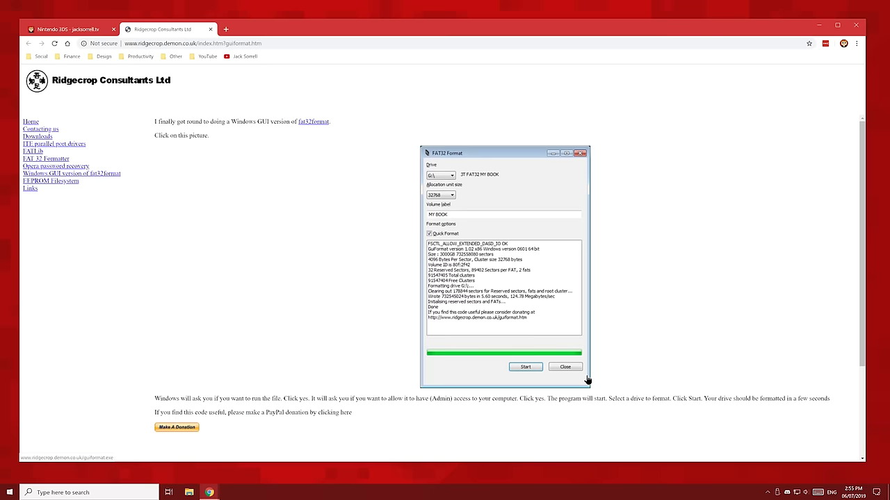
pyautogui.click(515, 234)
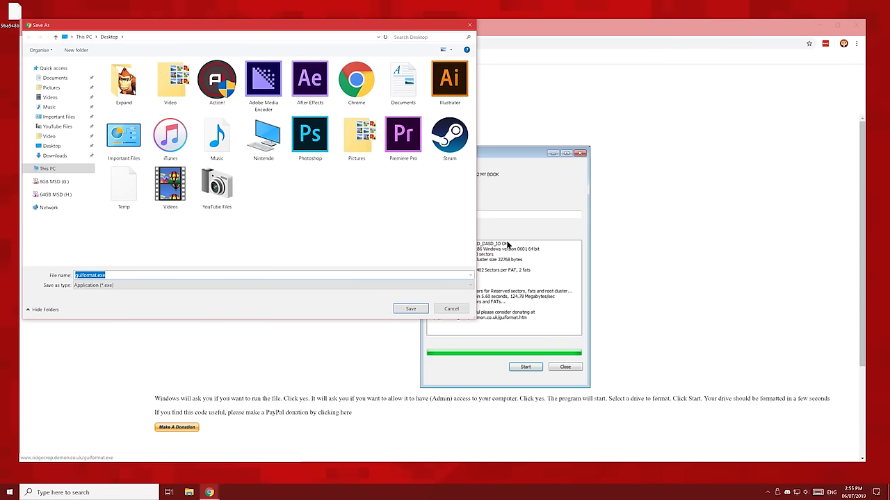
pyautogui.click(406, 307)
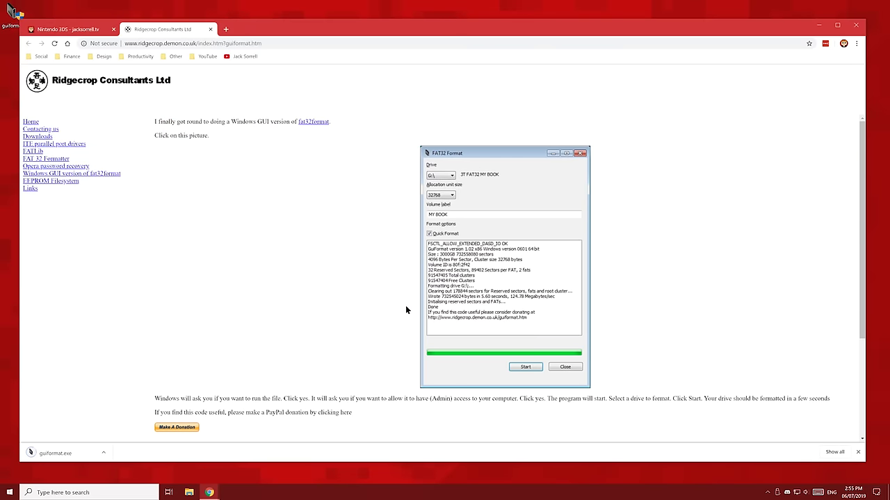
# - Minimize Chrome, move guiformat.exe to the desktop's lower left, and open This PC in File Explorer
pyautogui.click(819, 26)
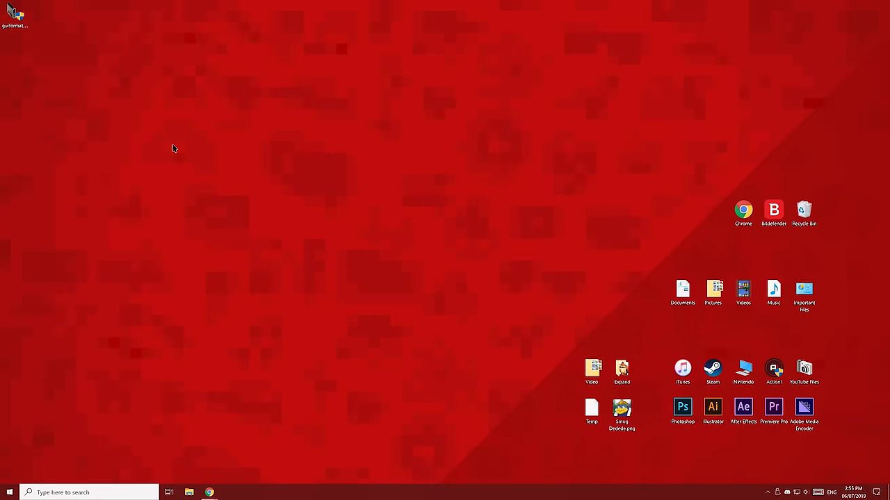
pyautogui.moveTo(10, 24); pyautogui.dragTo(56, 397)
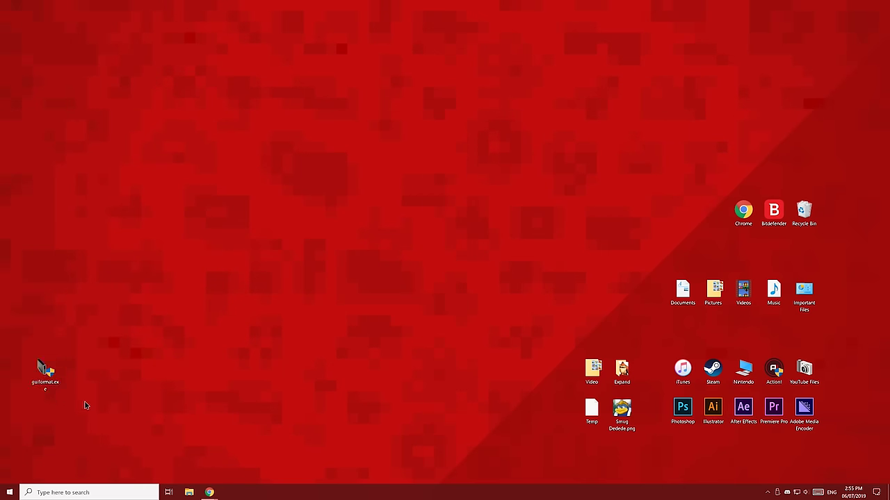
pyautogui.click(107, 401)
pyautogui.click(189, 491)
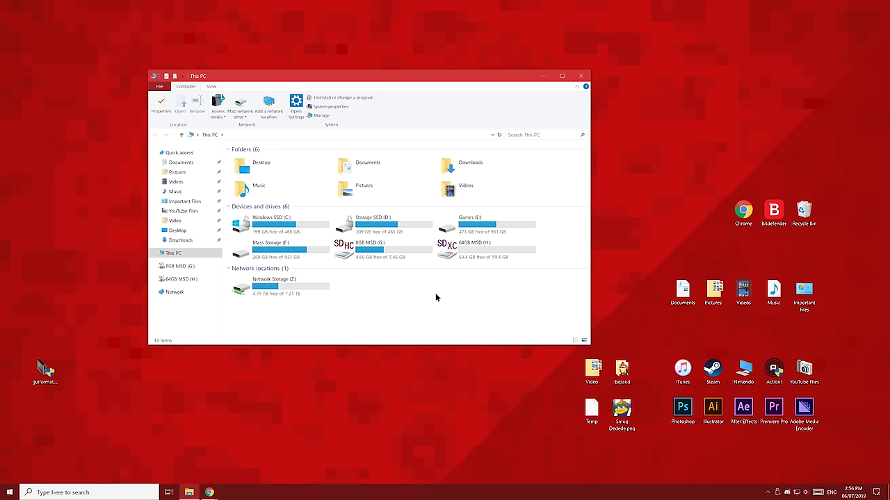
# - Open the 8GB MSD (G:) card and create a desktop folder named '3DS SD Card Backup'
pyautogui.doubleClick(401, 255)
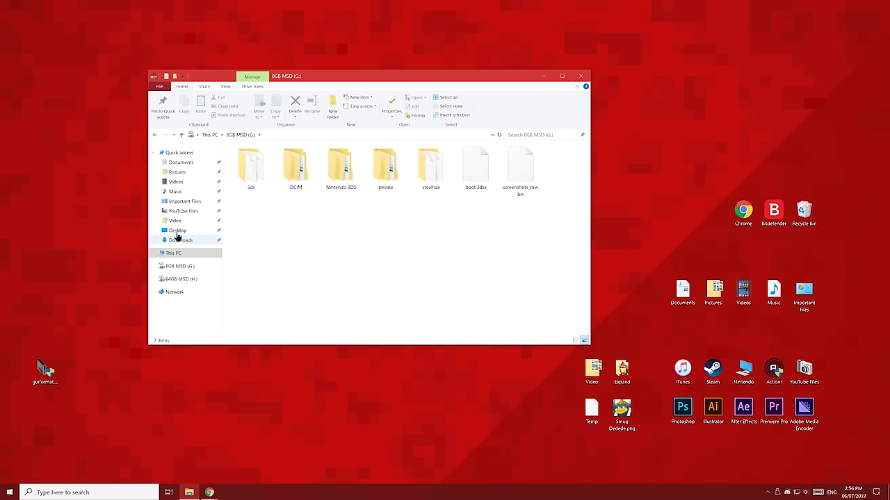
pyautogui.rightClick(82, 184)
pyautogui.moveTo(142, 286)
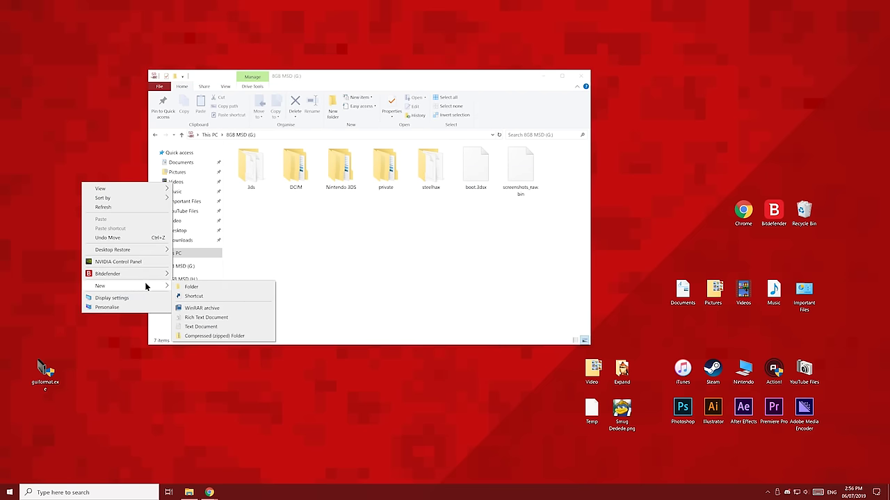
pyautogui.click(182, 286)
pyautogui.write('3')
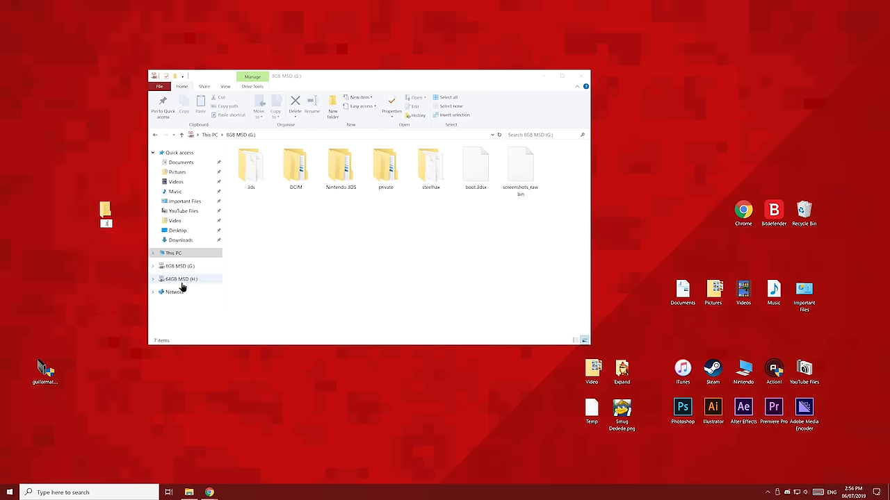
pyautogui.write('DS SD Card Backup')
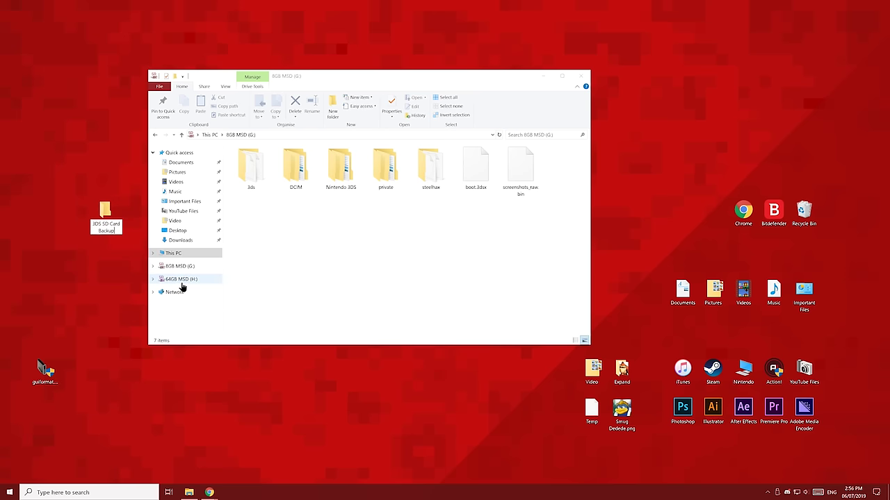
pyautogui.press('Return')
# - Copy all seven card items into the backup folder, check the copy, and close both windows
pyautogui.moveTo(523, 223); pyautogui.dragTo(107, 217)
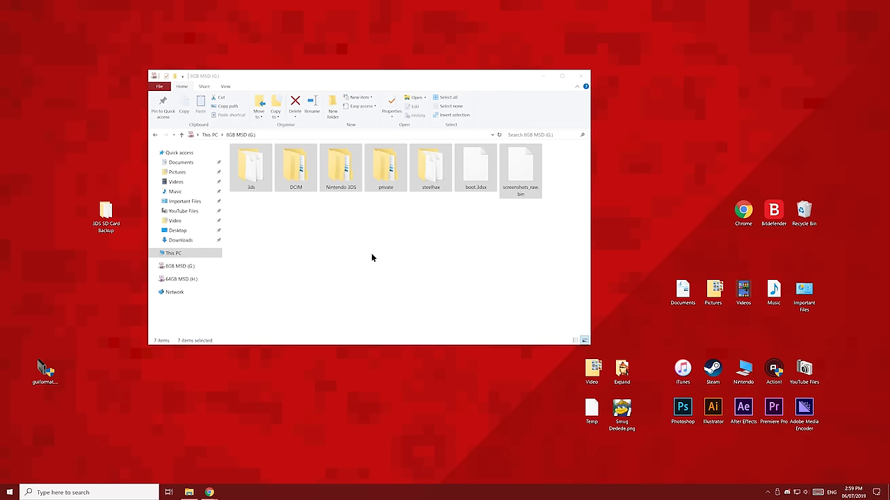
pyautogui.click(371, 258)
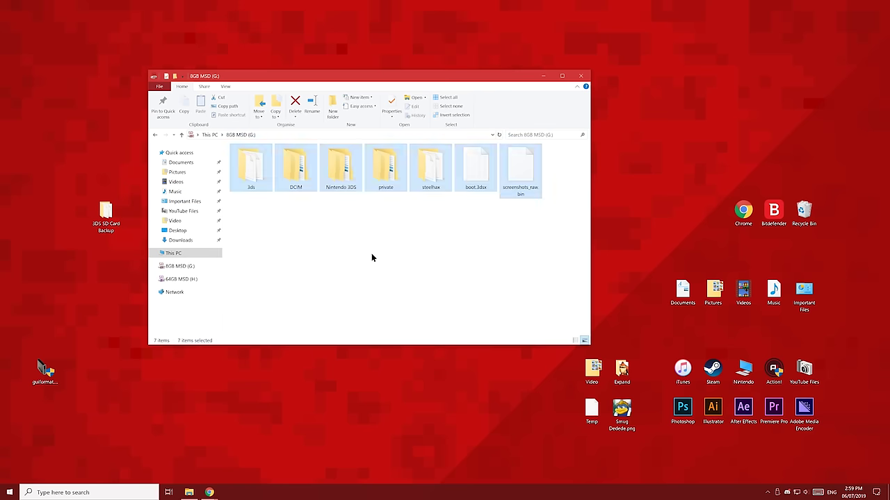
pyautogui.doubleClick(120, 229)
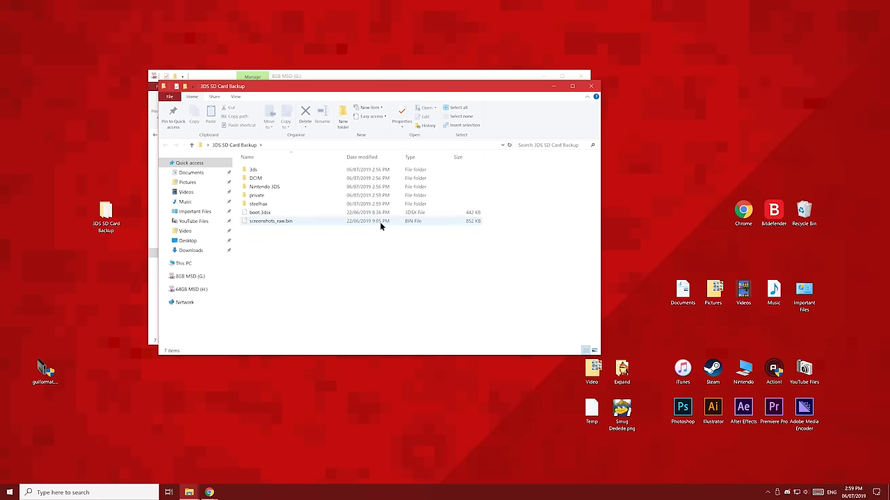
pyautogui.click(591, 86)
pyautogui.click(584, 75)
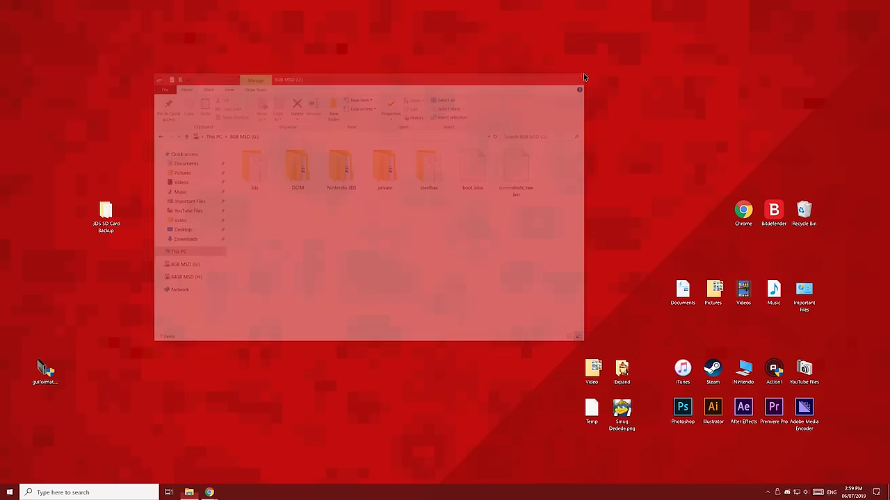
# - Launch guiformat.exe with admin permission and check the drive letters in This PC
pyautogui.doubleClick(49, 373)
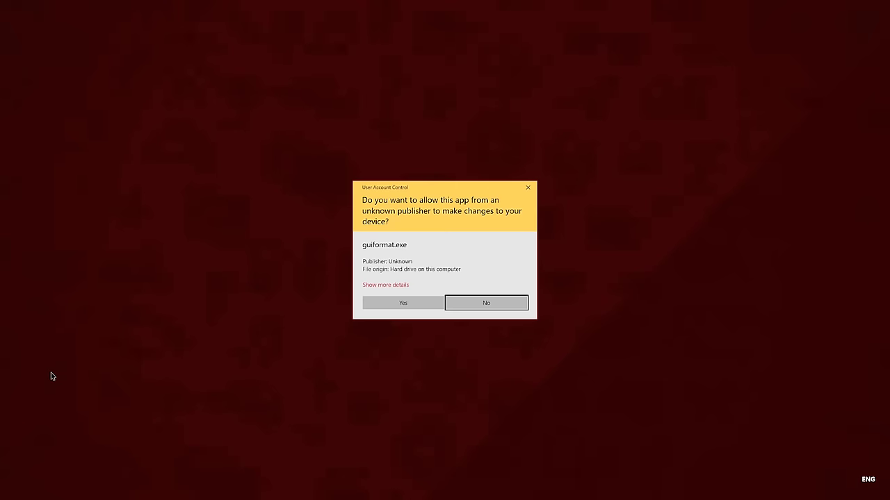
pyautogui.click(399, 303)
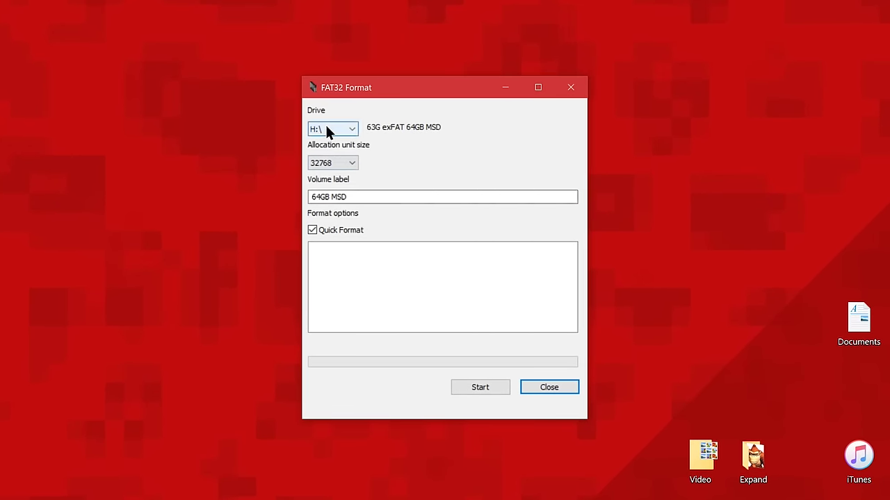
pyautogui.press('super+e')
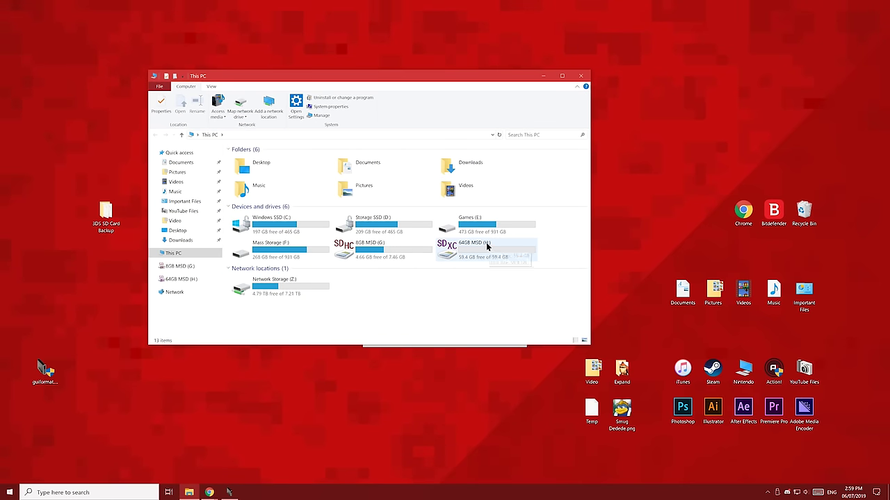
pyautogui.click(580, 75)
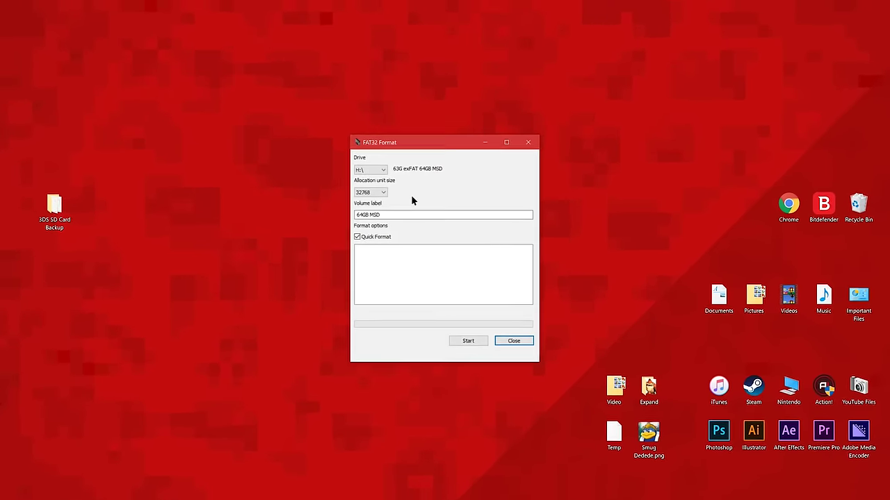
# - Format drive H:\ as FAT32 with 32768 allocation size and confirm the erase warning
pyautogui.click(368, 170)
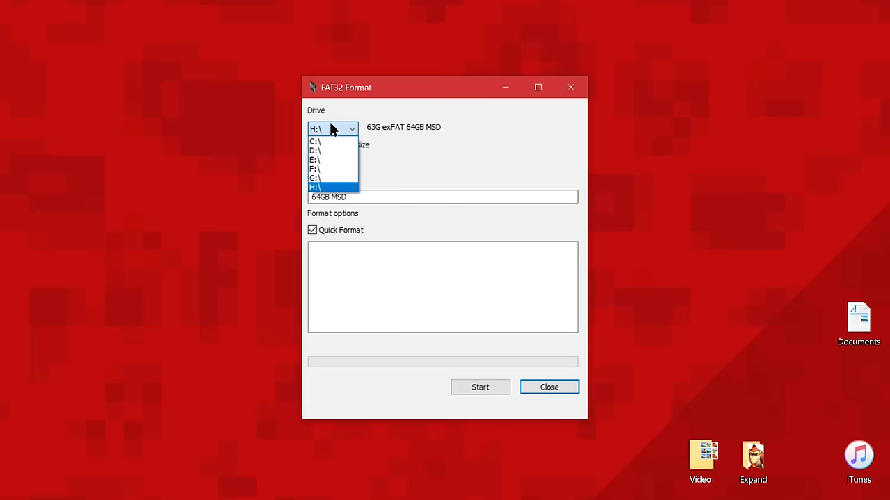
pyautogui.click(326, 188)
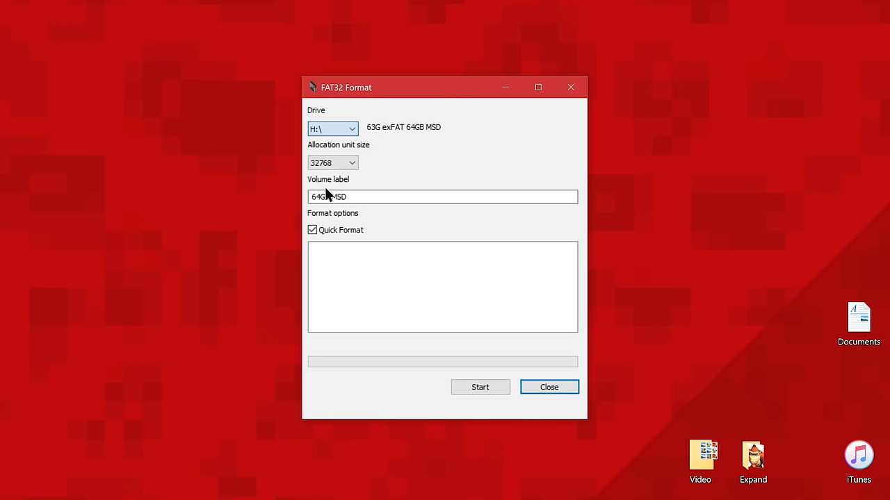
pyautogui.click(481, 388)
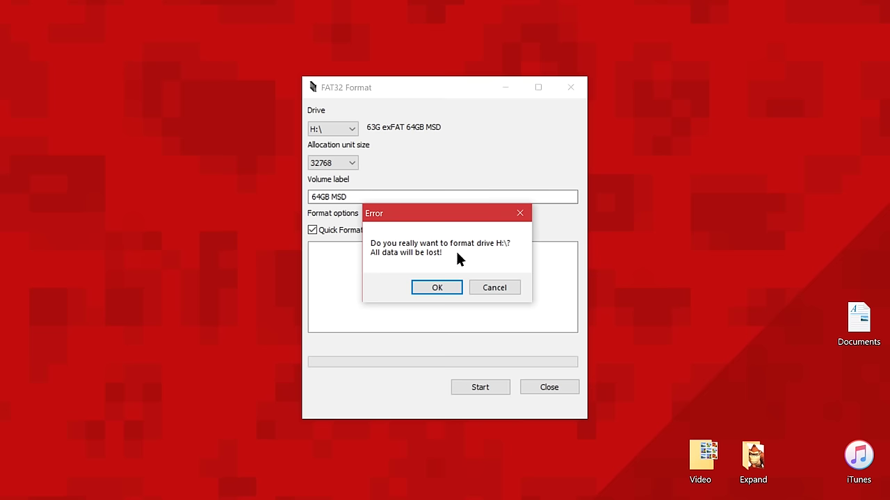
pyautogui.click(451, 292)
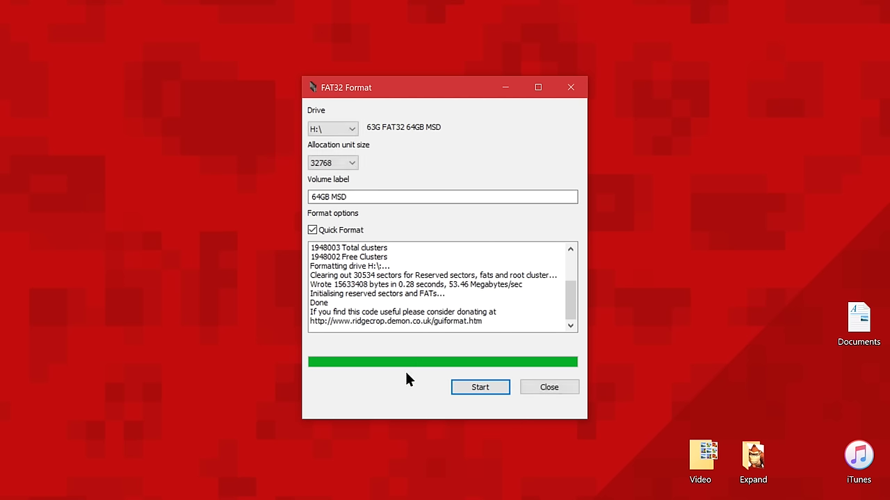
# - Close the formatter and verify in Properties that 64GB MSD (H:) now uses FAT32
pyautogui.click(539, 386)
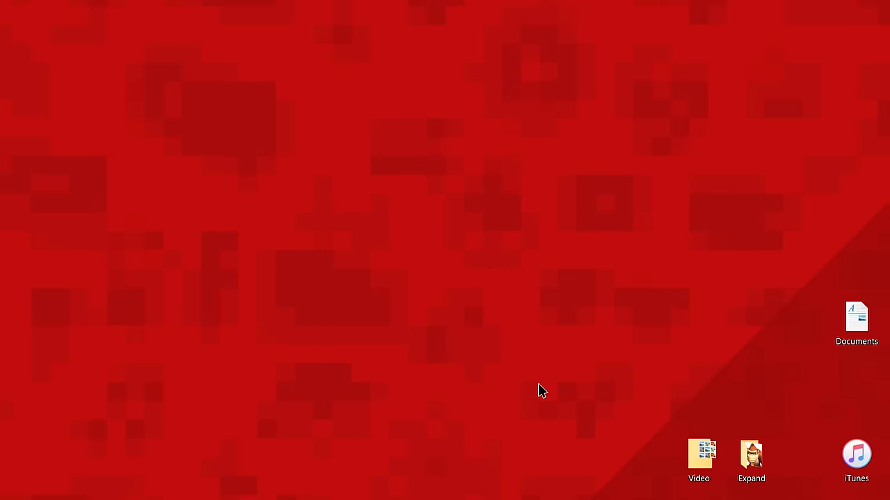
pyautogui.click(189, 492)
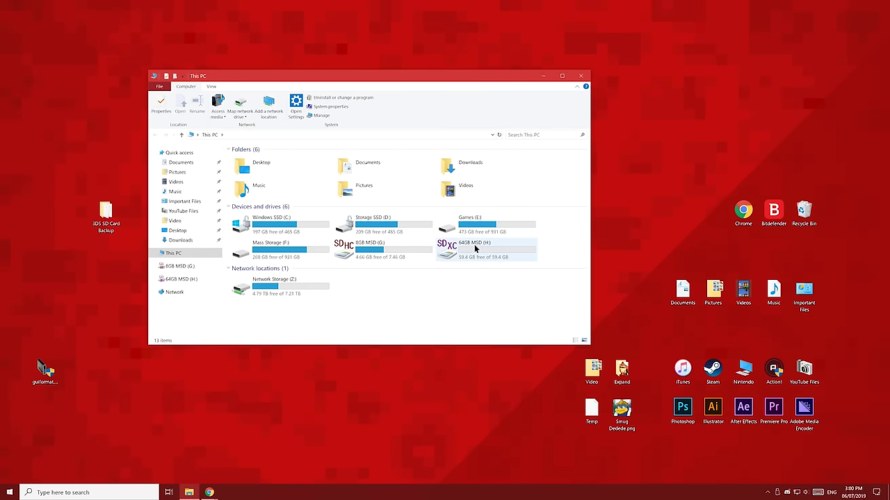
pyautogui.rightClick(471, 248)
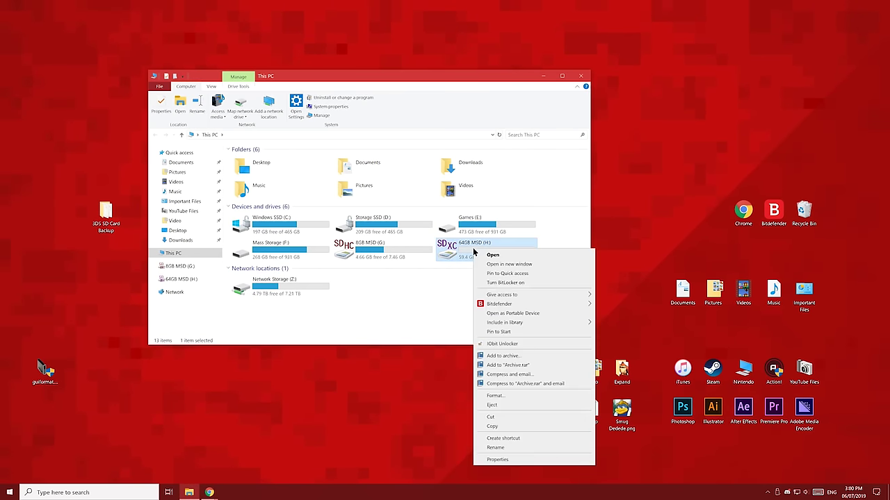
pyautogui.click(499, 459)
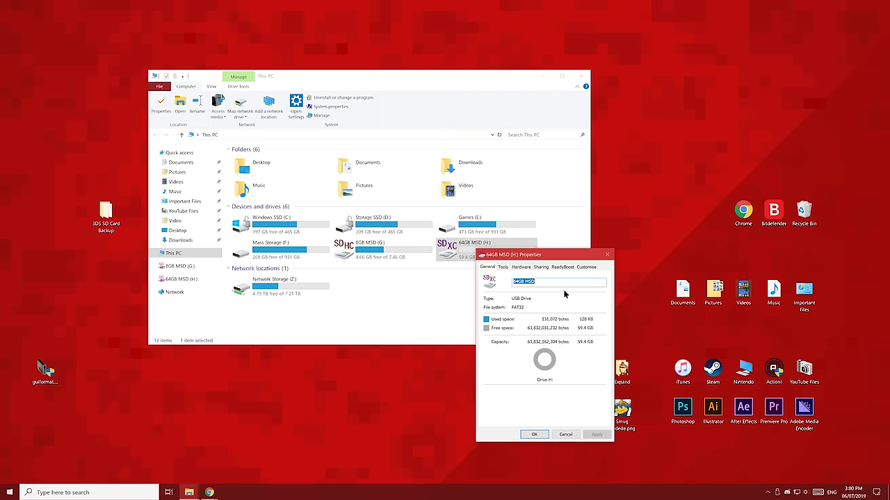
pyautogui.click(606, 257)
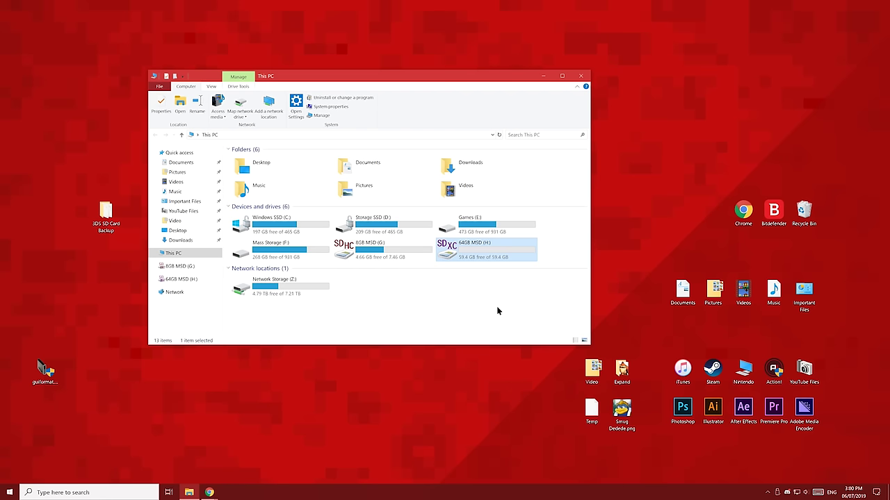
# - Open 64GB MSD (H:) and the backup folder, then copy all seven backup items onto the card
pyautogui.doubleClick(468, 248)
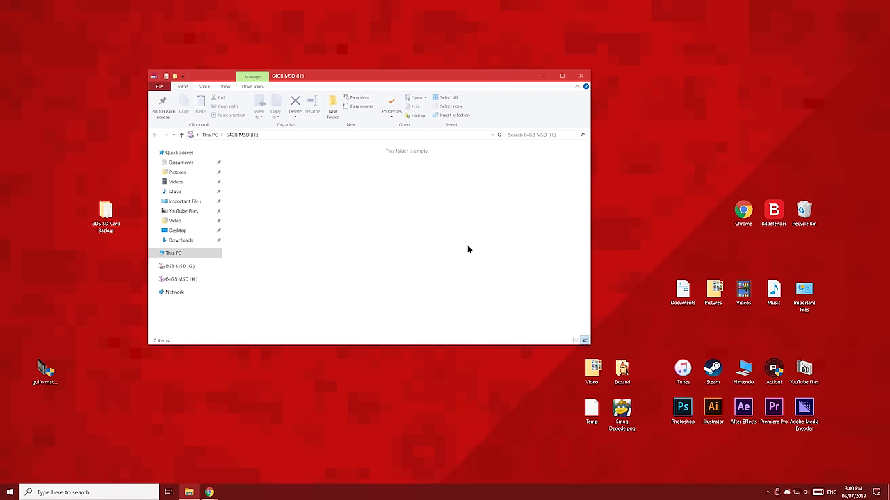
pyautogui.doubleClick(112, 215)
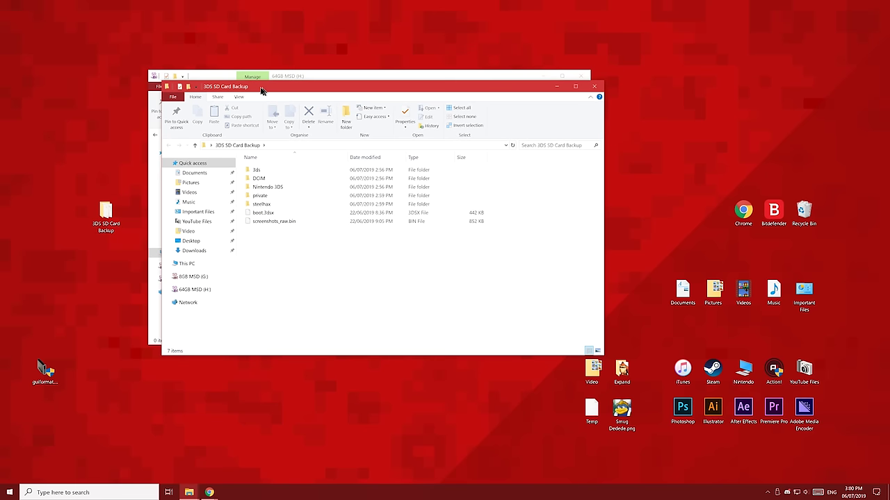
pyautogui.moveTo(250, 86); pyautogui.dragTo(468, 159)
pyautogui.moveTo(479, 303); pyautogui.dragTo(311, 240)
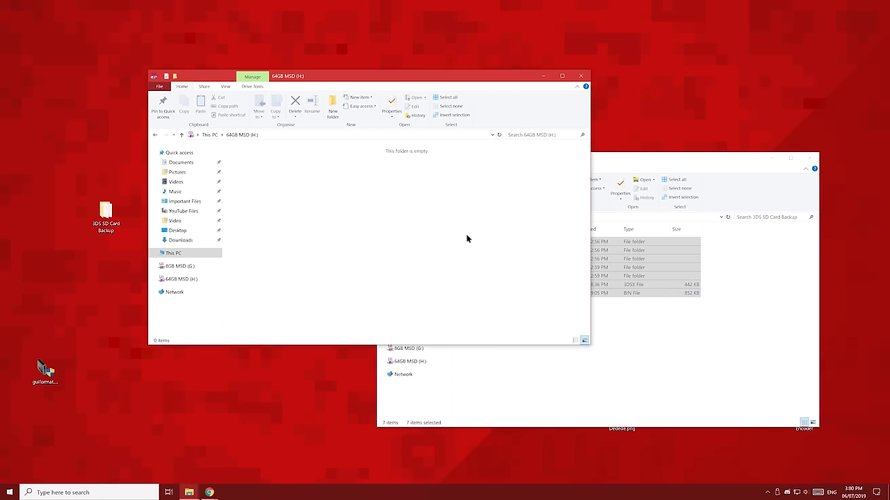
pyautogui.click(771, 158)
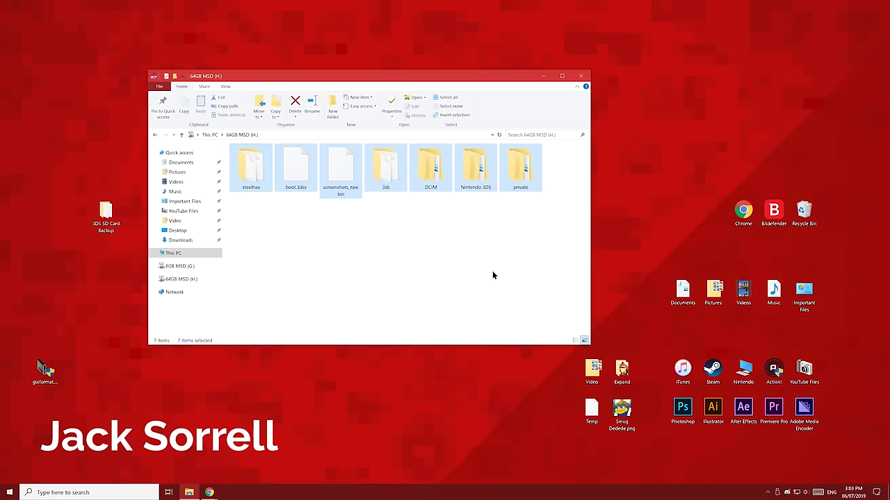
pyautogui.click(492, 276)
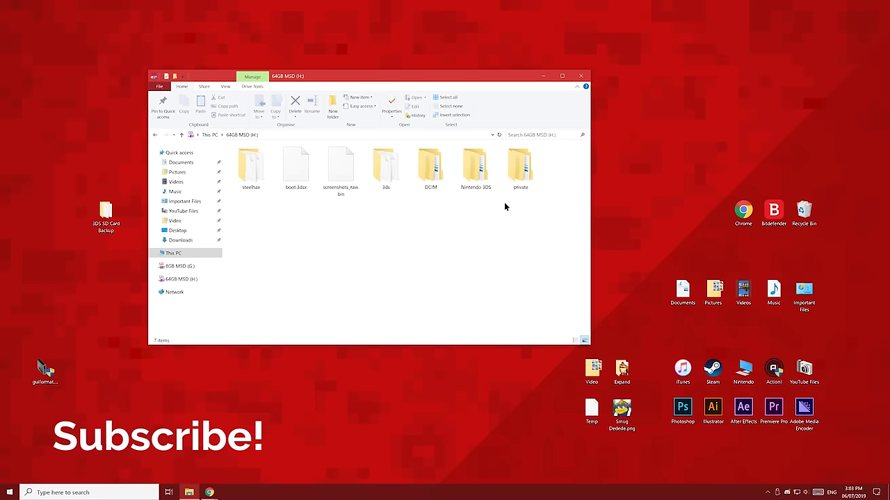
# - Eject 64GB MSD (H:) from This PC, then open 8GB MSD (G:) and return
pyautogui.hotkey('alt', 'Up')
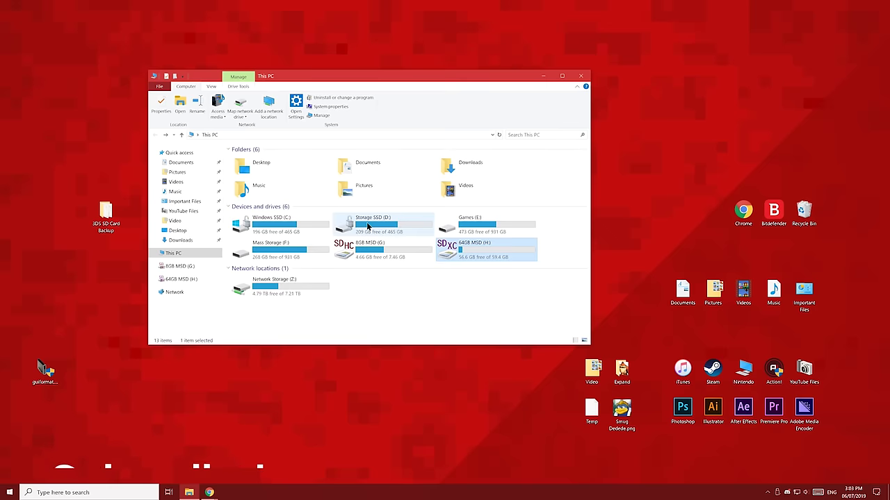
pyautogui.rightClick(483, 254)
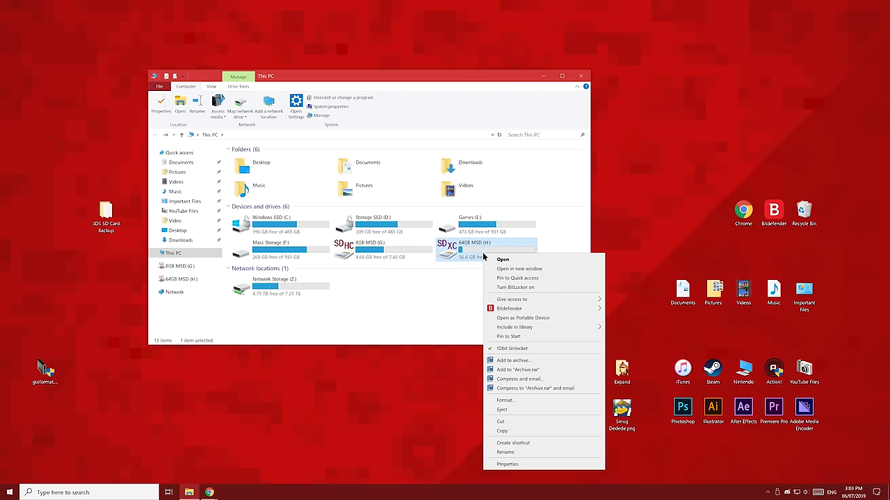
pyautogui.click(520, 413)
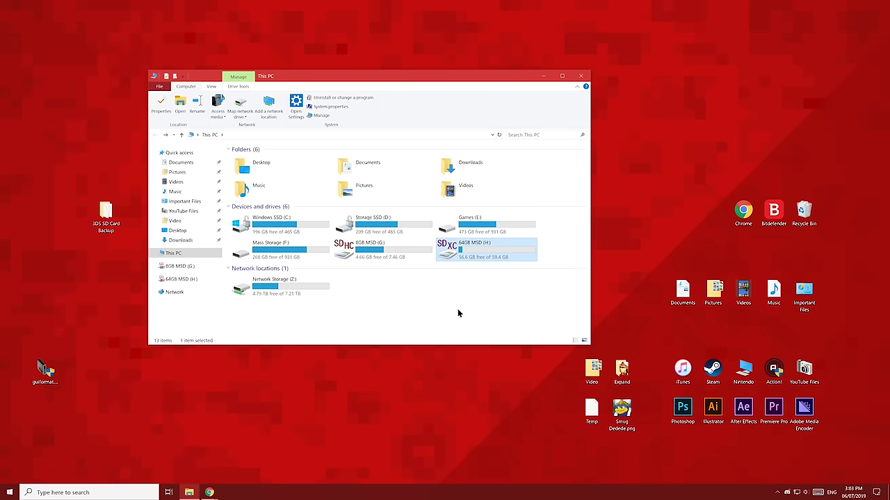
pyautogui.doubleClick(380, 253)
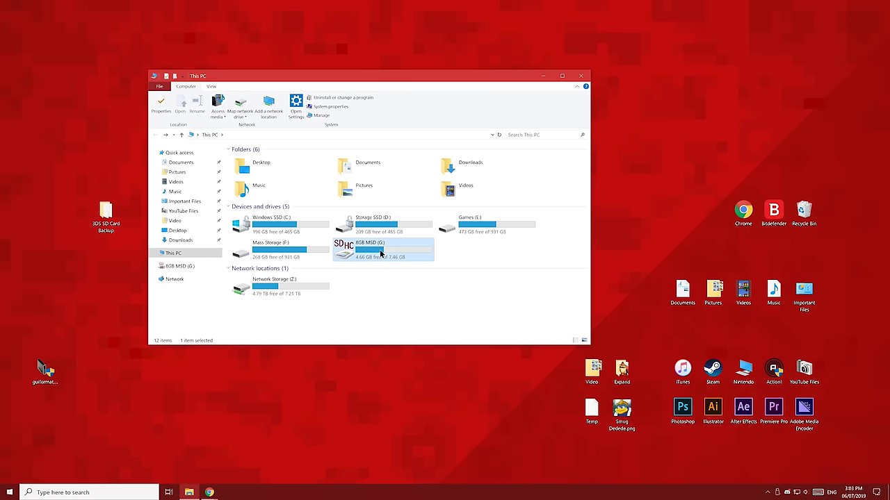
pyautogui.hotkey('alt', 'Left')
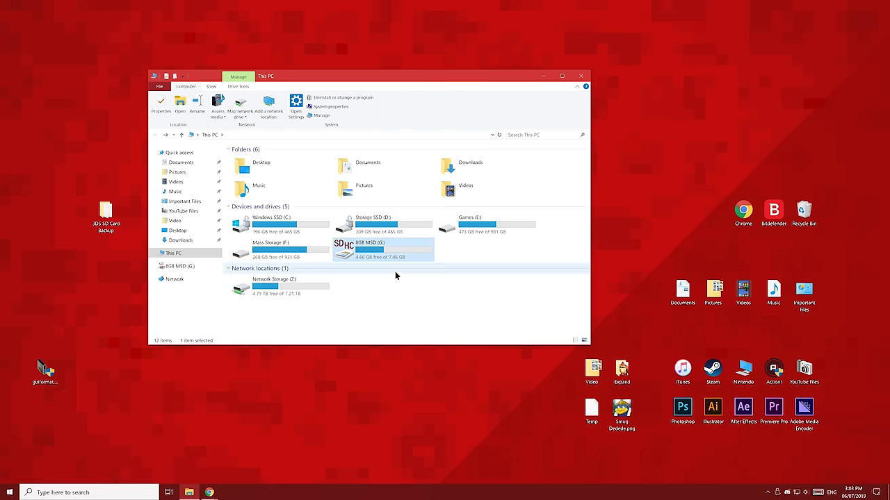
# - Restore device defaults in the 8GB MSD (G:) Format dialog, then close it
pyautogui.rightClick(398, 247)
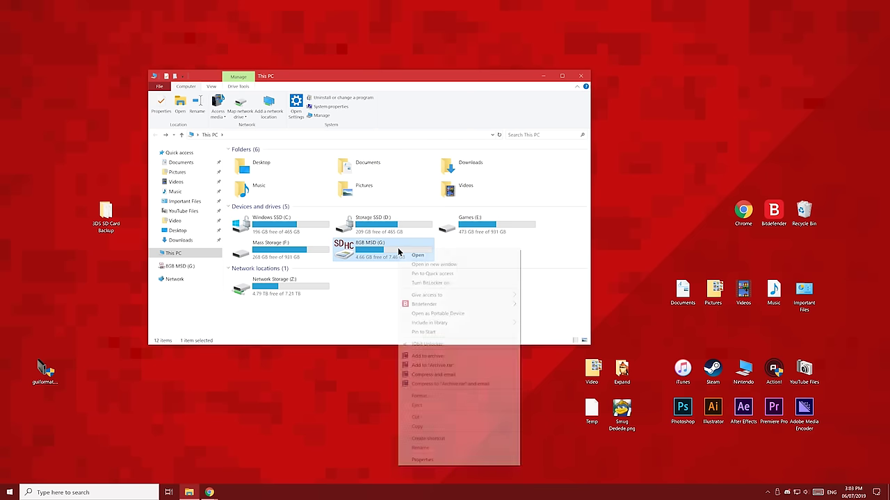
pyautogui.click(443, 394)
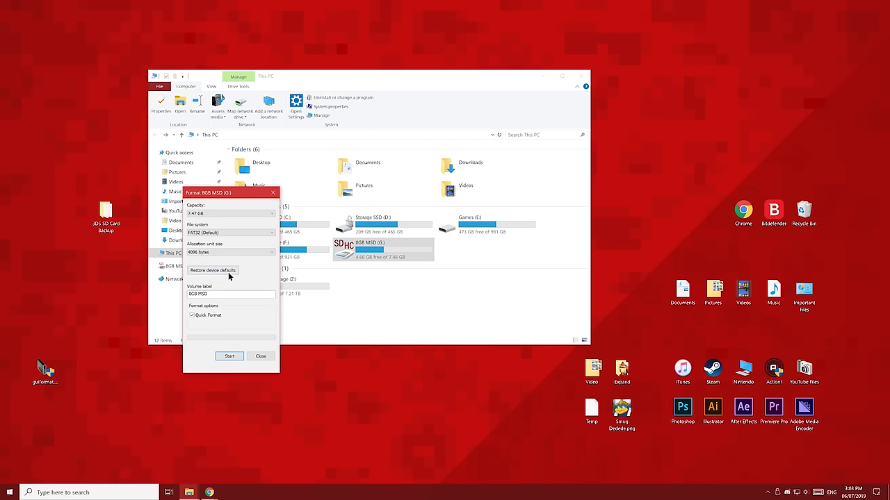
pyautogui.click(229, 271)
pyautogui.click(261, 357)
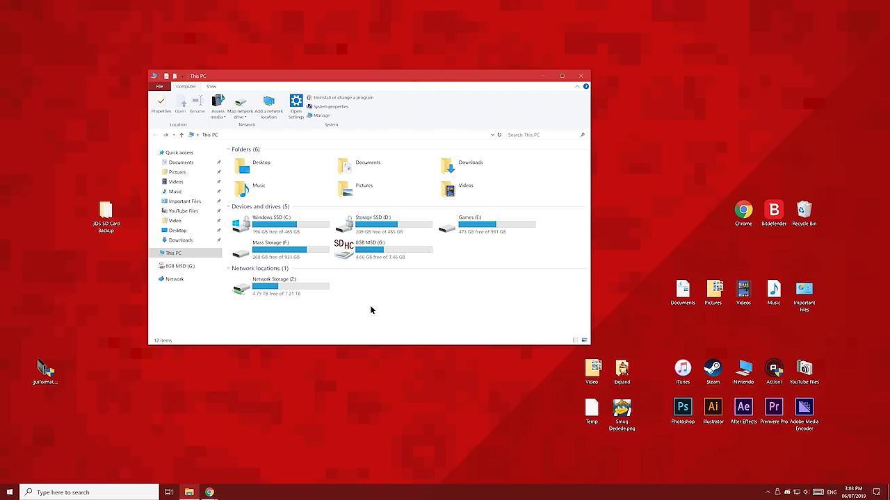
# - Close This PC, place the backup folder beside guiformat, and check its 2.79 GB size
pyautogui.click(581, 75)
pyautogui.moveTo(111, 221); pyautogui.dragTo(88, 379)
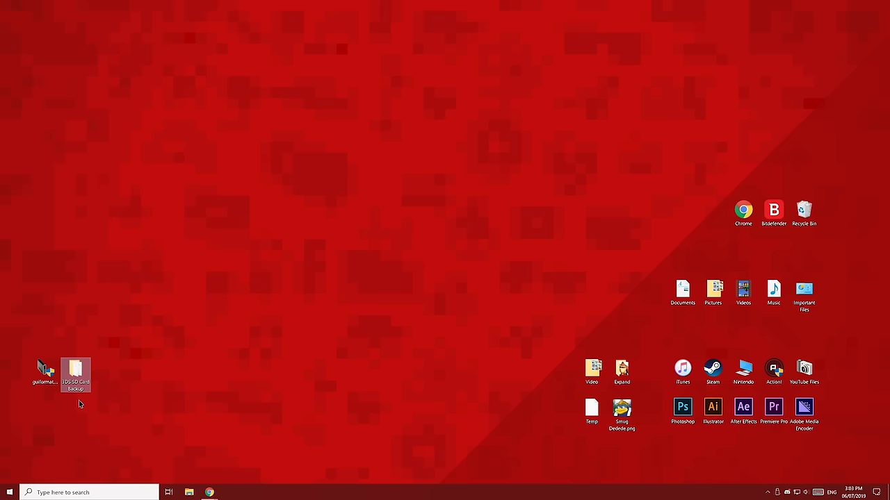
pyautogui.rightClick(79, 382)
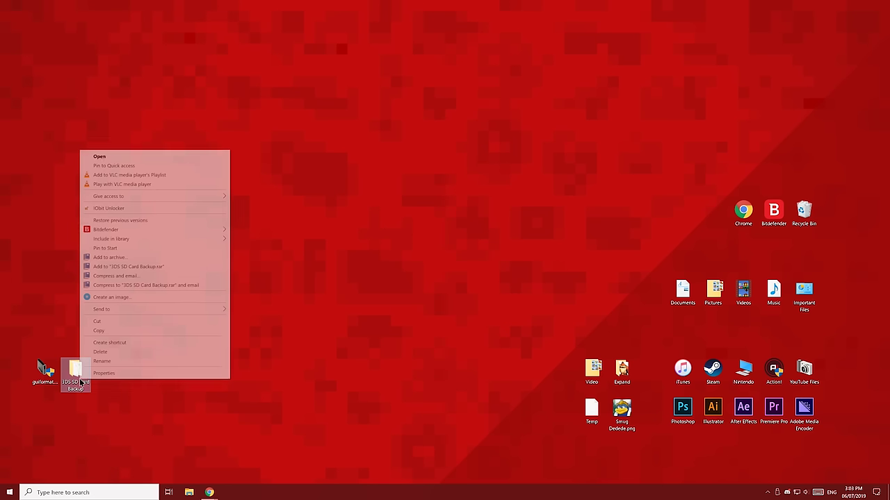
pyautogui.click(93, 372)
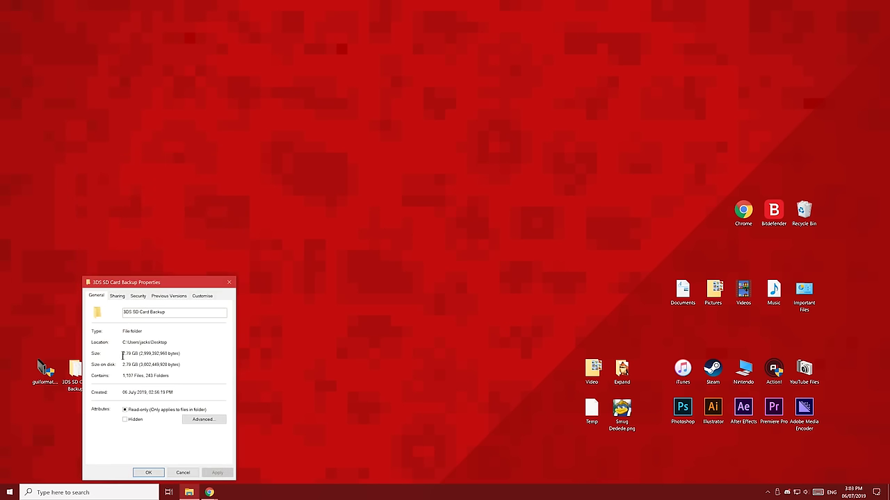
pyautogui.click(229, 282)
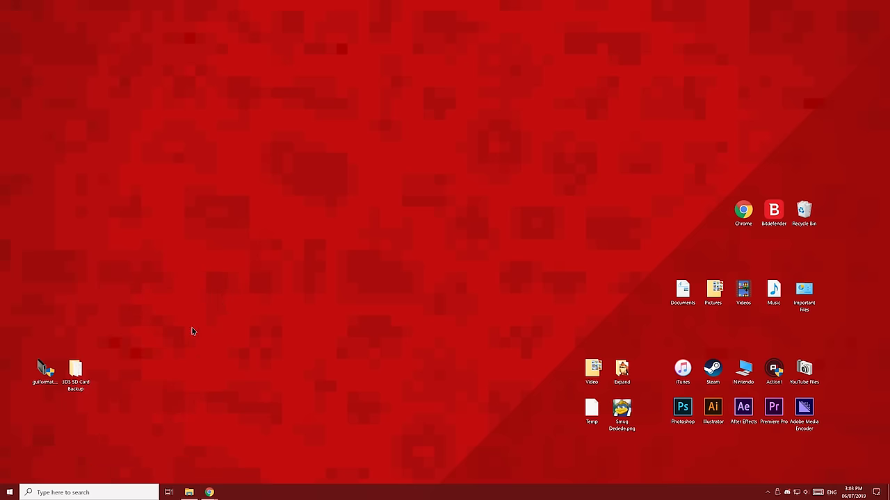
pyautogui.click(46, 378)
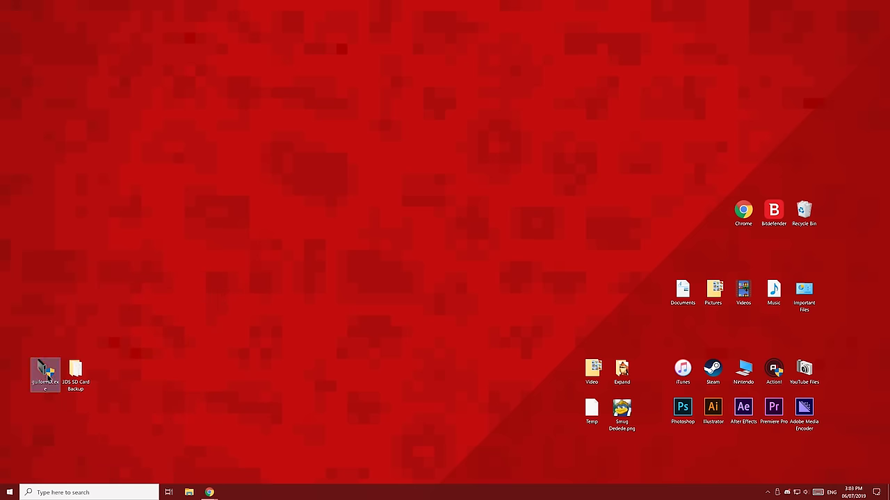